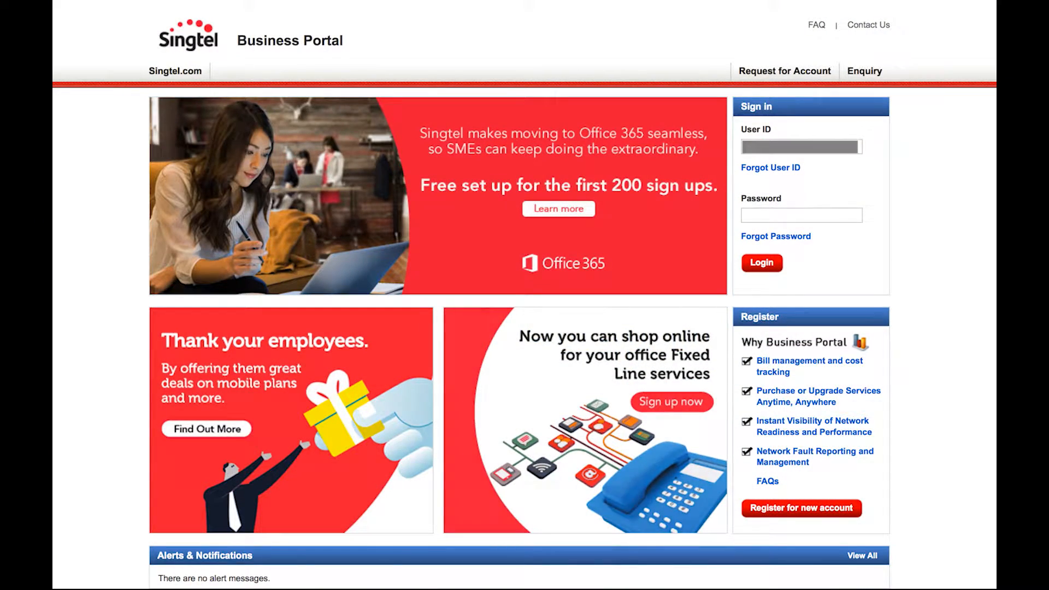
text(password)
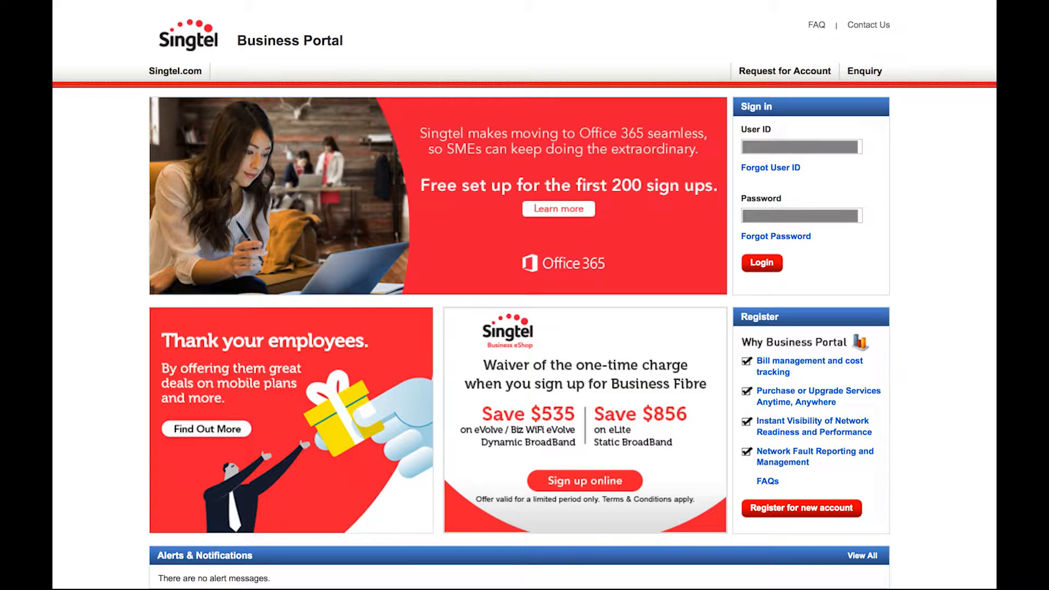
Sign in to the Singtel Business Portal with the entered password.
click(762, 263)
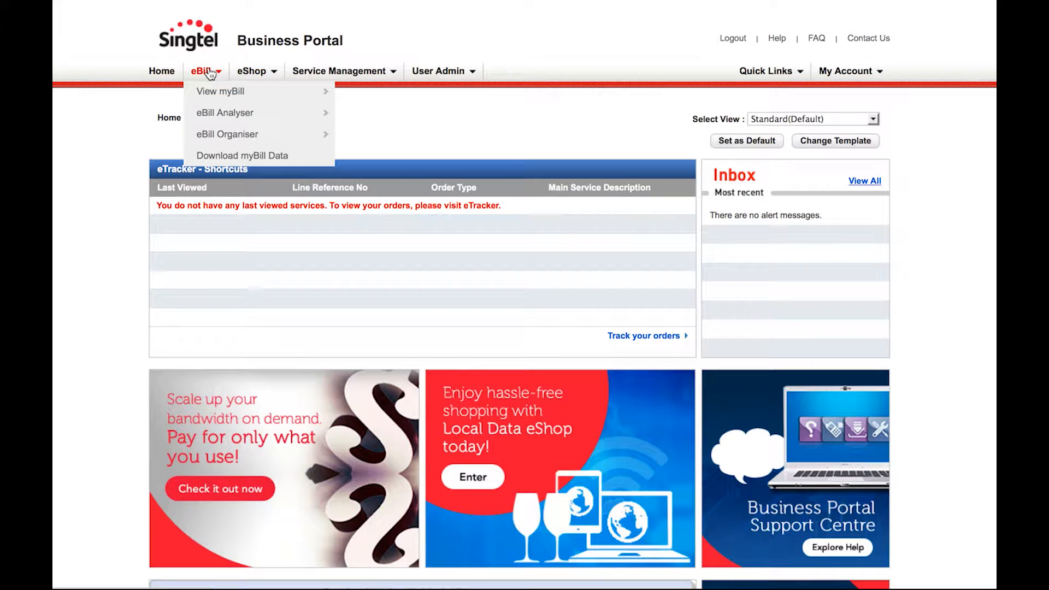
mouse_move(224, 112)
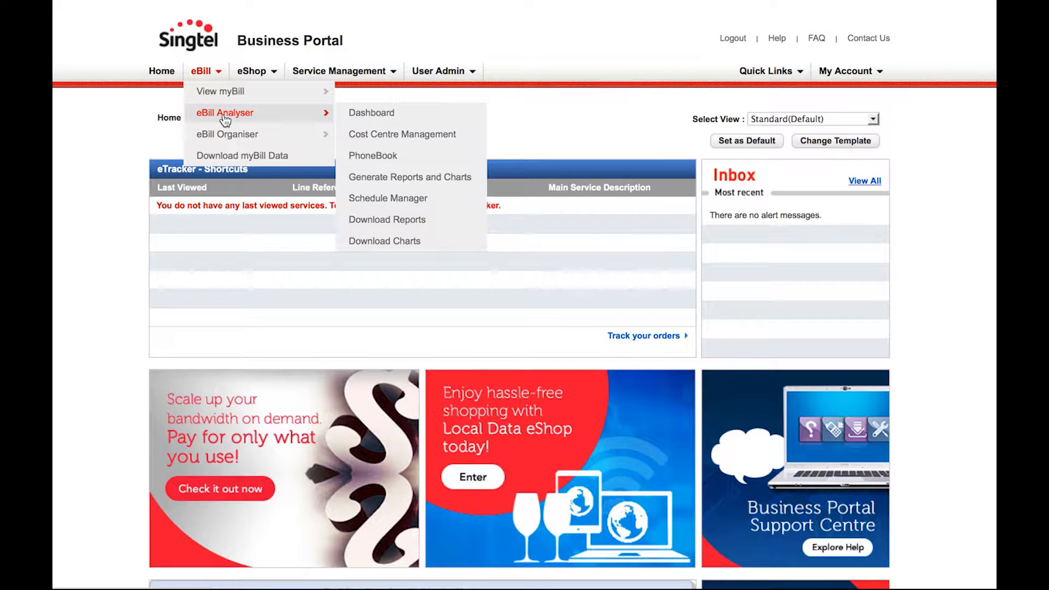
Start Generate Reports and Charts in eBill Analyser and select the Mar 2015 bill month.
click(387, 178)
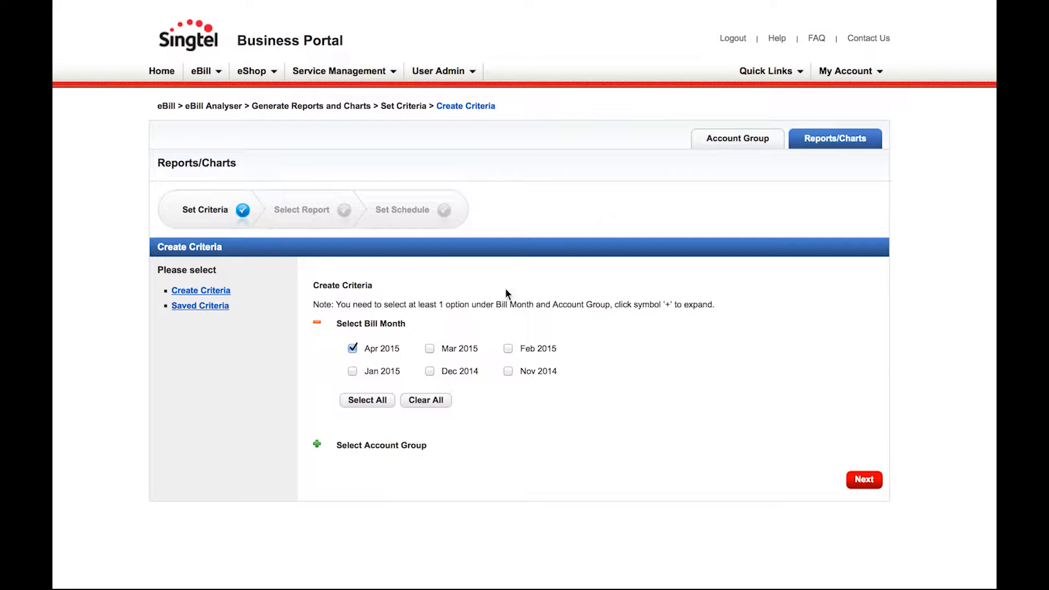
click(431, 349)
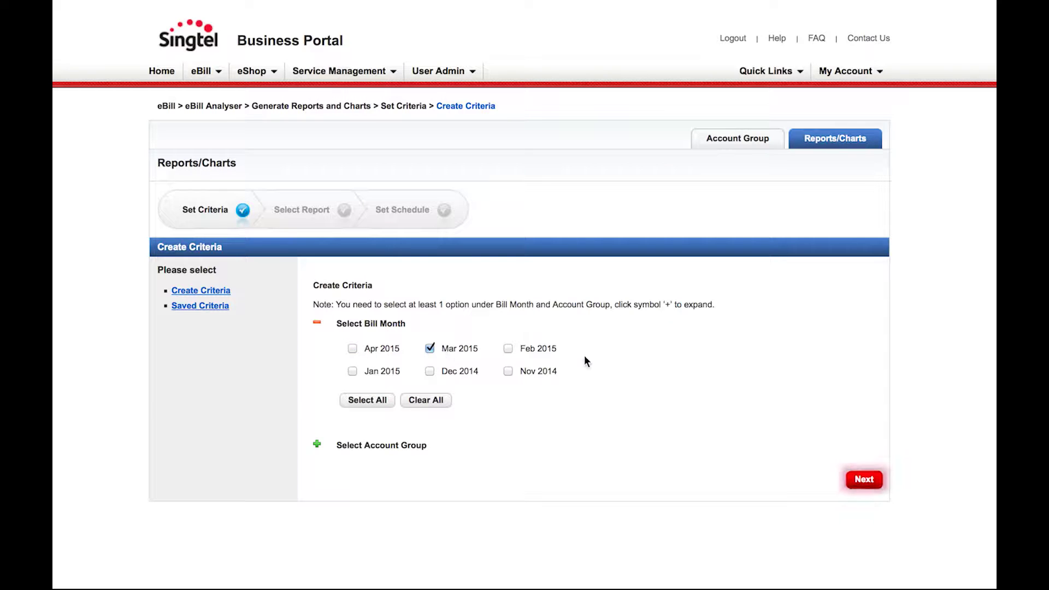
Continue to the detailed criteria and review the Select Service Type options.
click(864, 479)
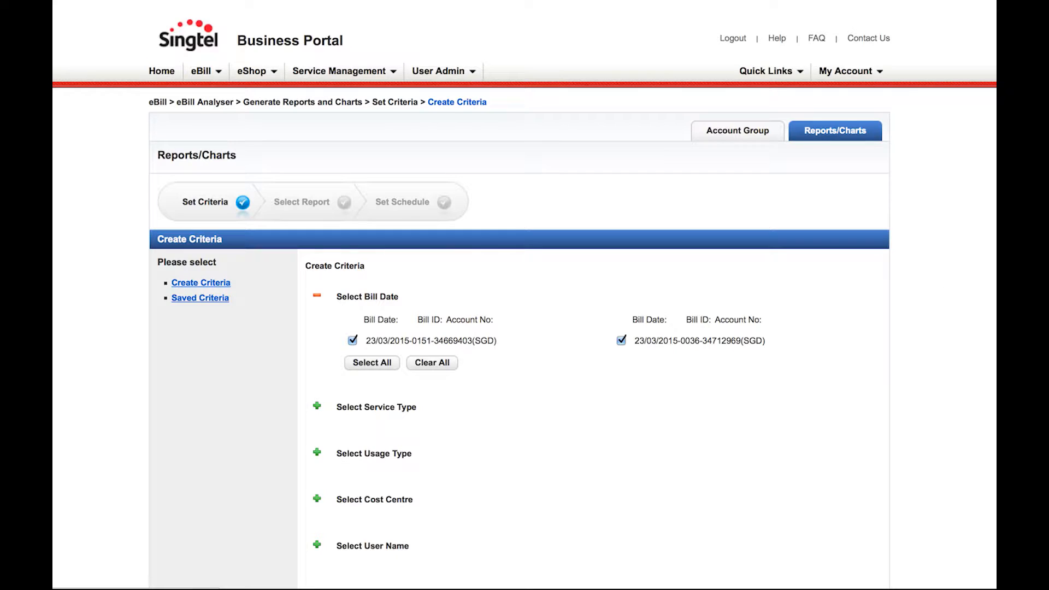
scroll(525, 329, down, 5)
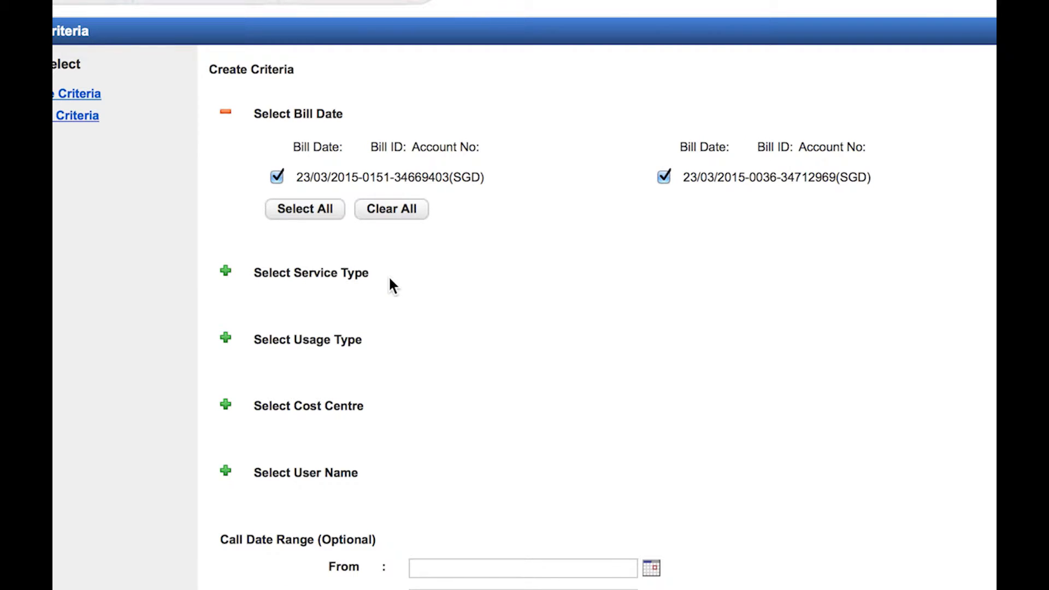
click(388, 275)
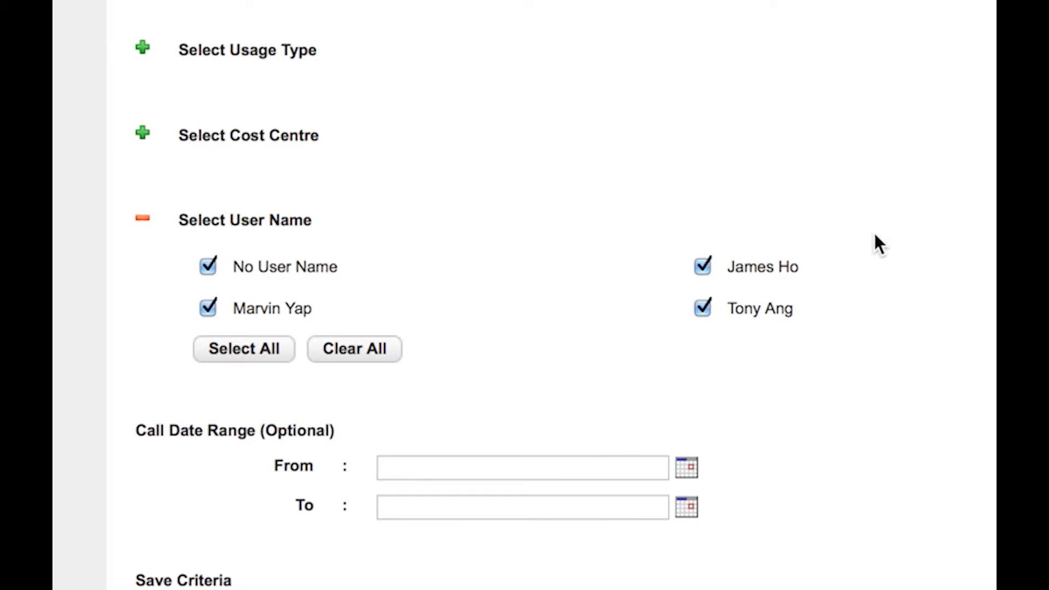
scroll(693, 394, down, 3)
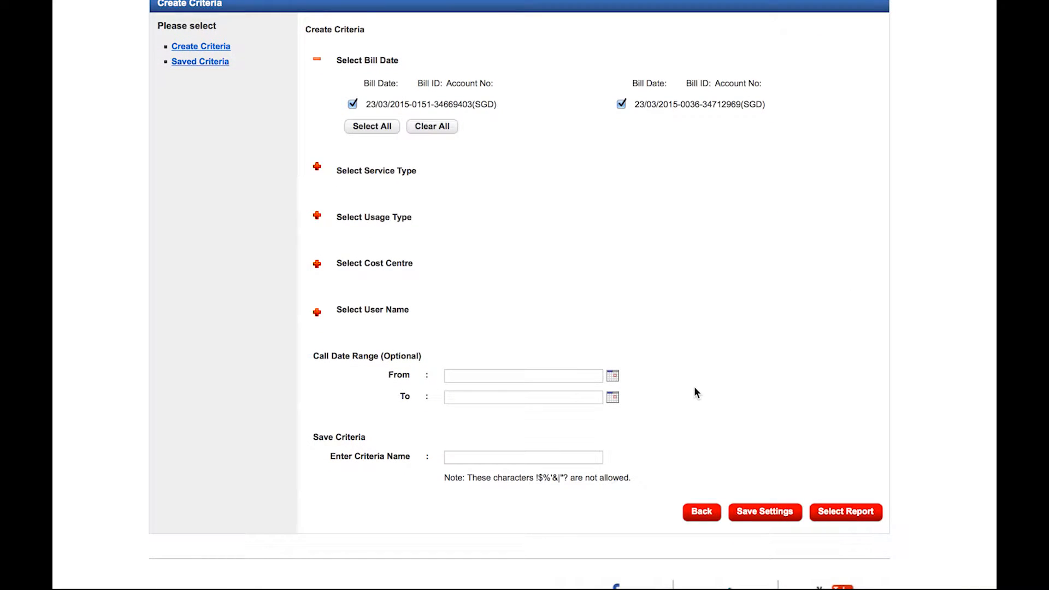
Save the criteria settings under the name 'Customised Report' and confirm.
click(508, 457)
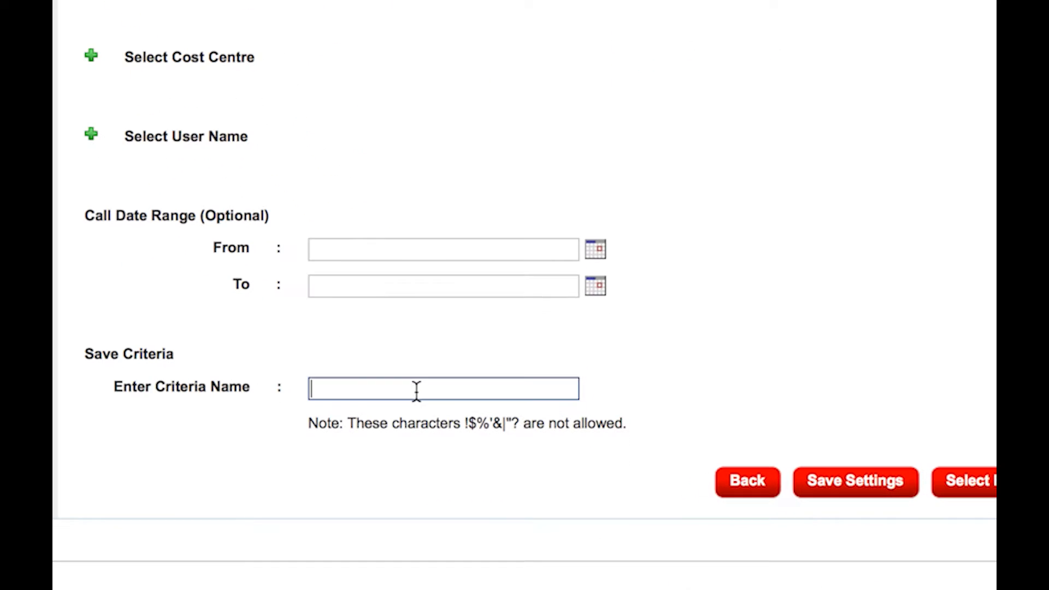
text(Custom)
text(ised Report)
click(832, 492)
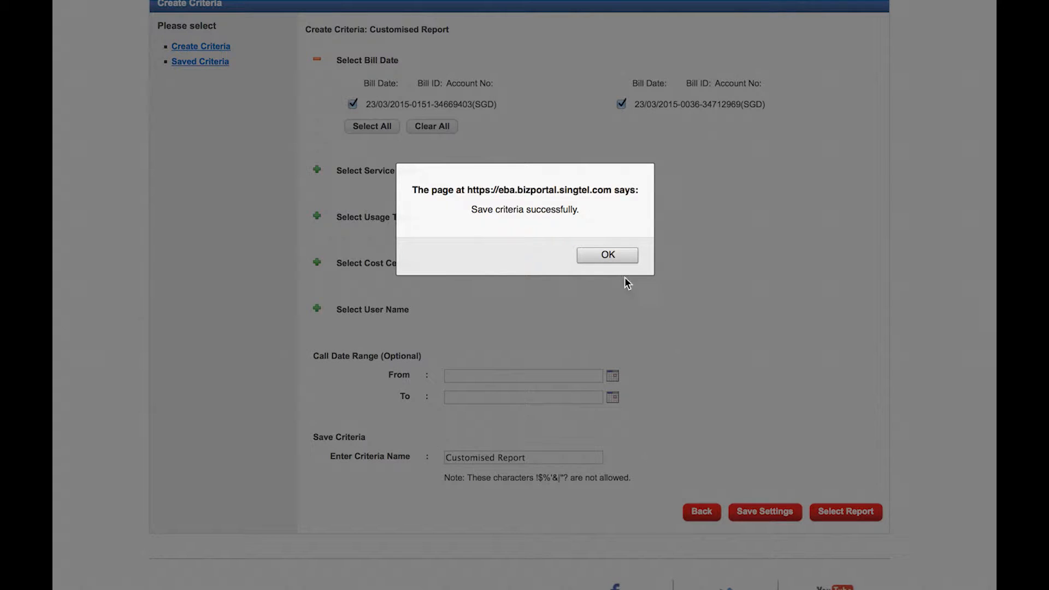
click(607, 255)
scroll(524, 328, down, 3)
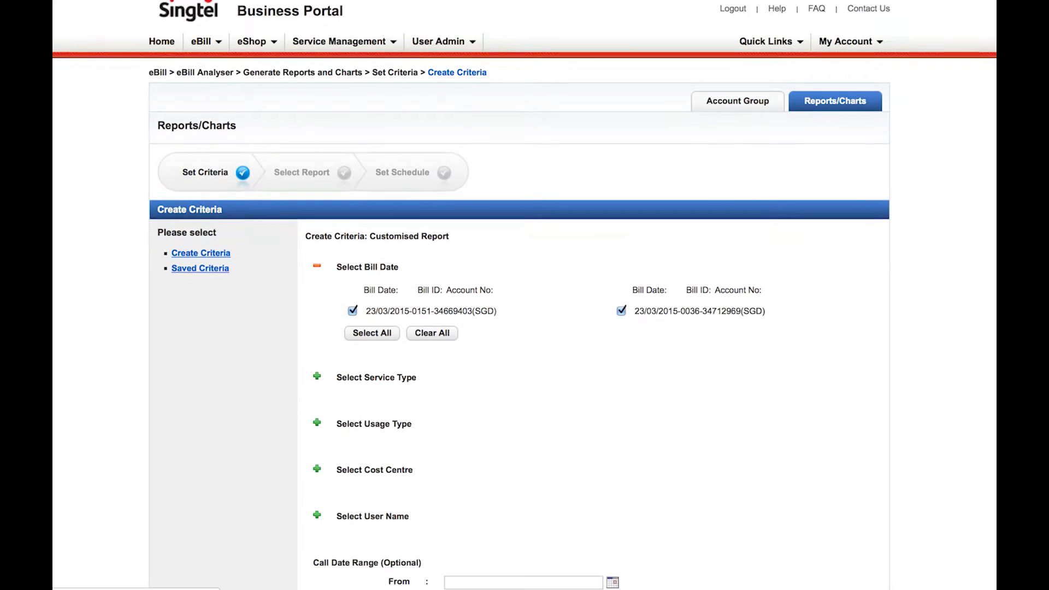
scroll(524, 328, down, 3)
scroll(524, 329, down, 3)
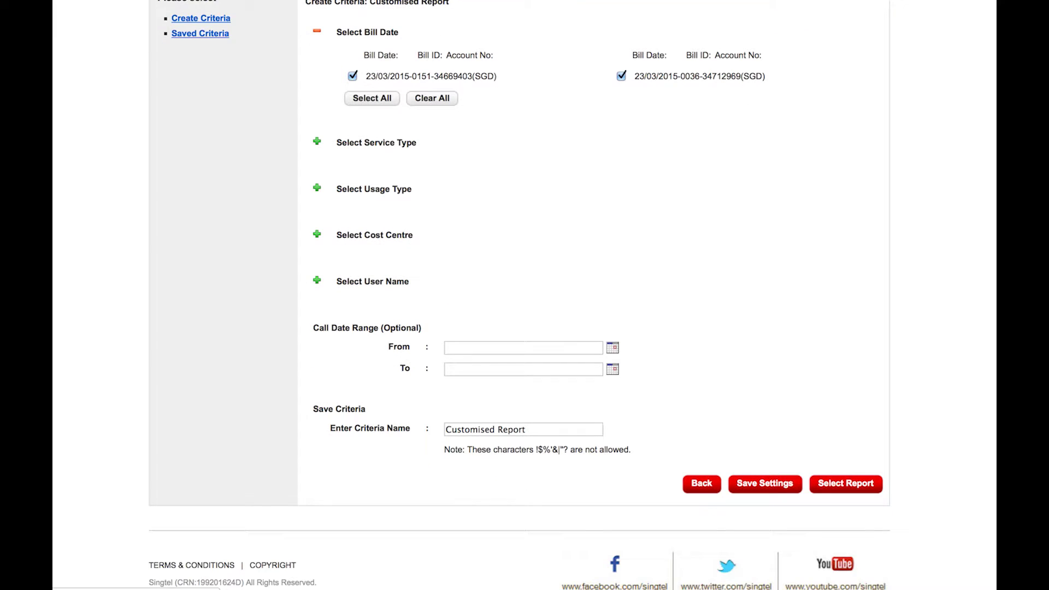
Create a report template with charge type 6. Complete Invoice Details (Charges & Payment).
click(852, 484)
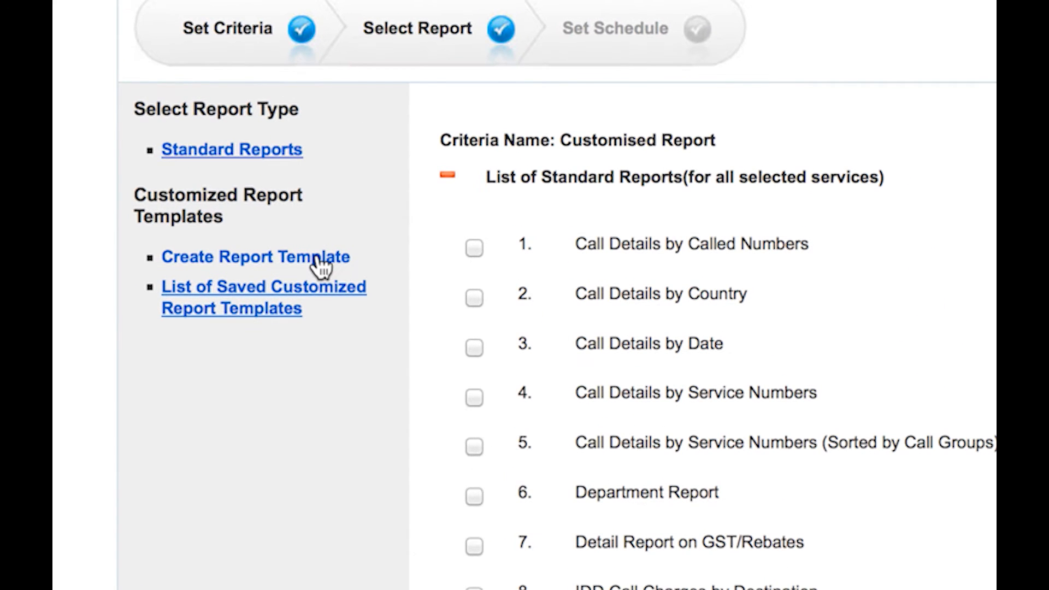
click(321, 264)
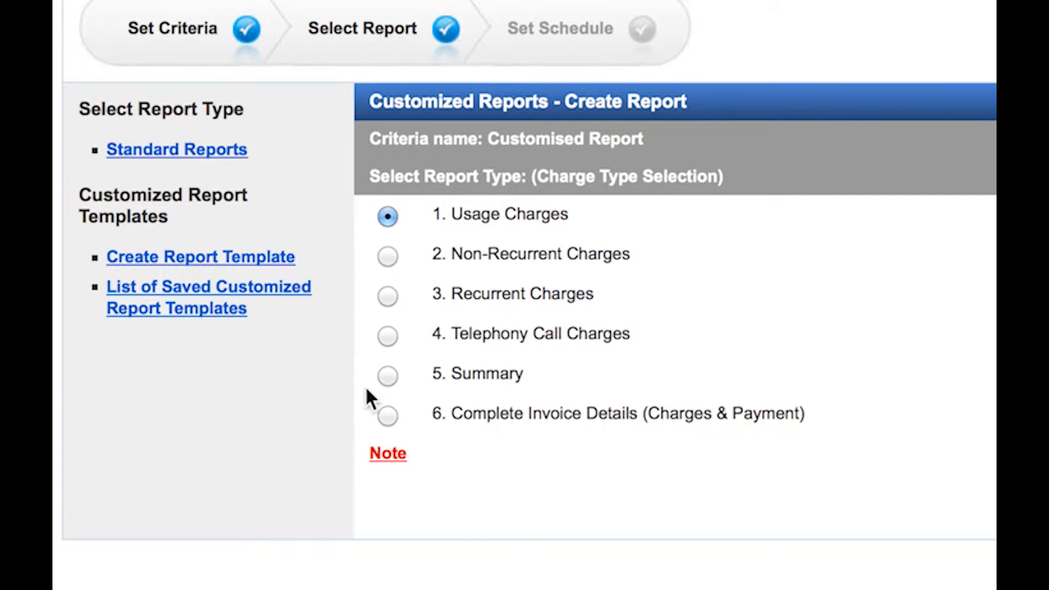
click(387, 415)
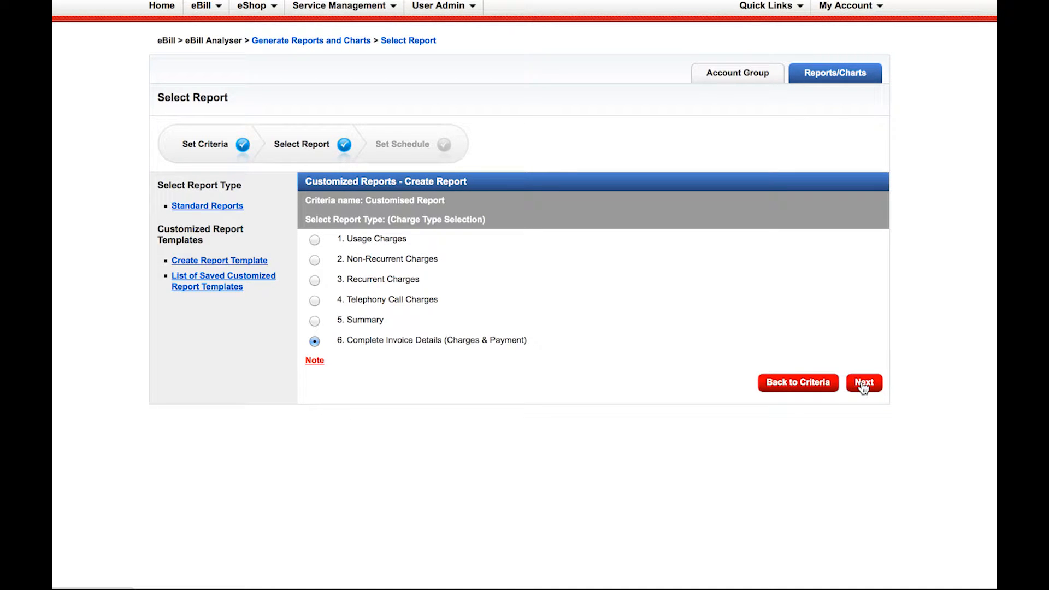
Move all available fields into Selected Field and enable Display User Name.
click(862, 382)
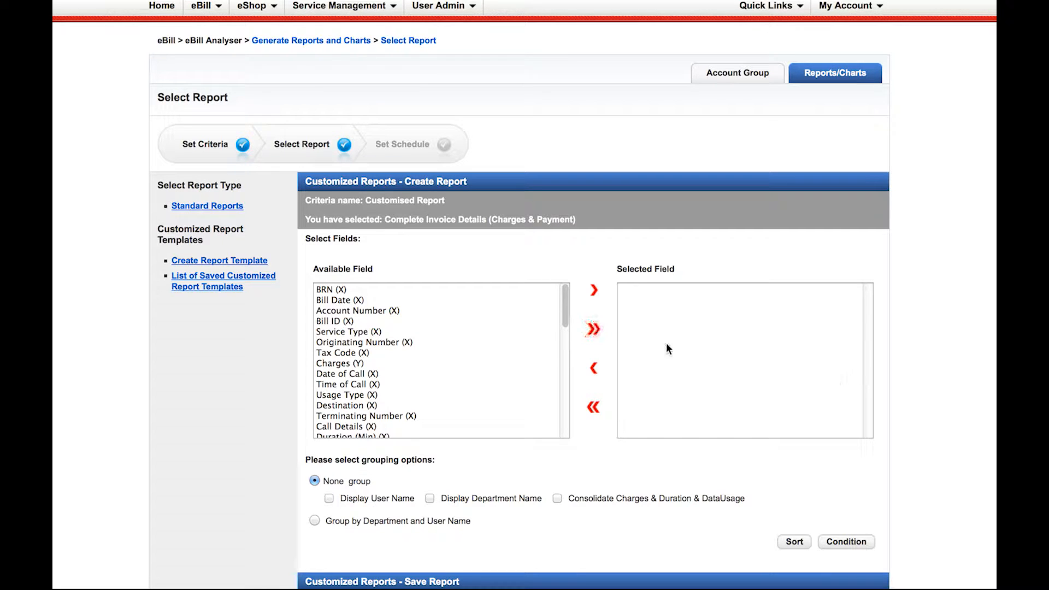
click(592, 331)
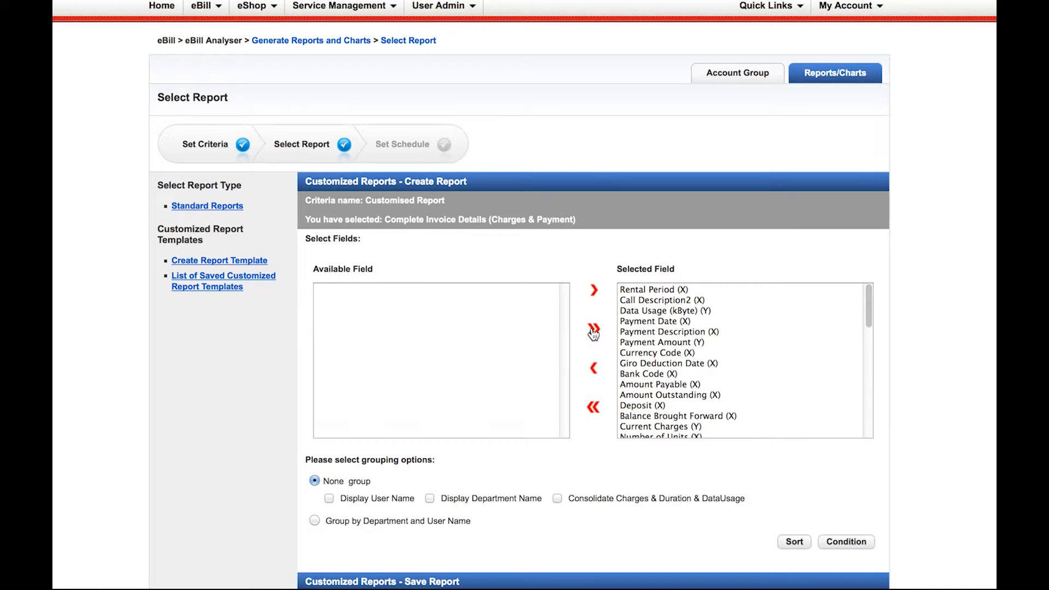
mouse_move(869, 303)
mouse_down()
mouse_move(872, 344)
mouse_move(863, 293)
mouse_up()
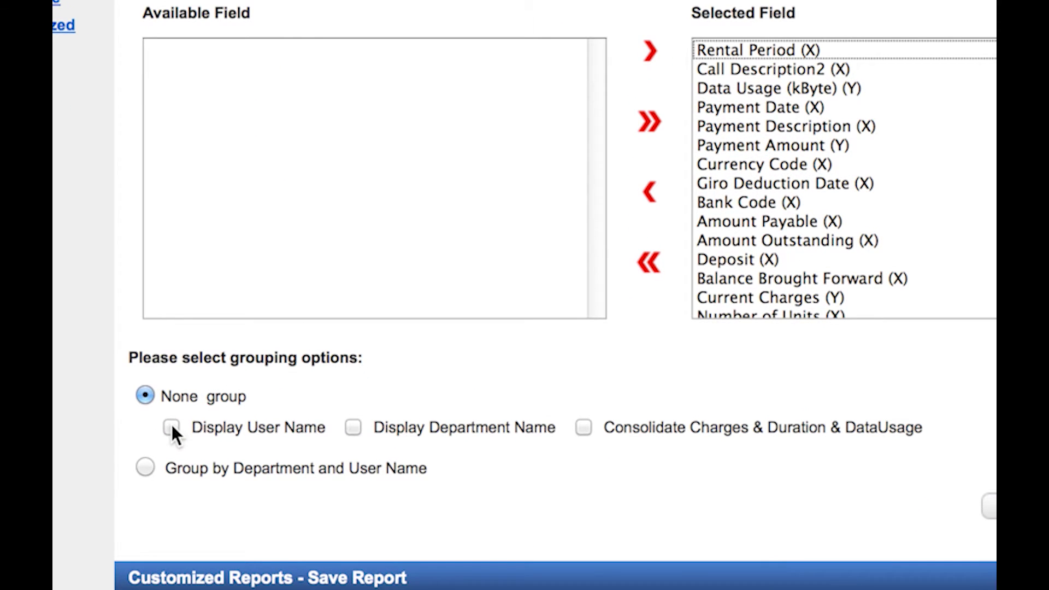
click(172, 427)
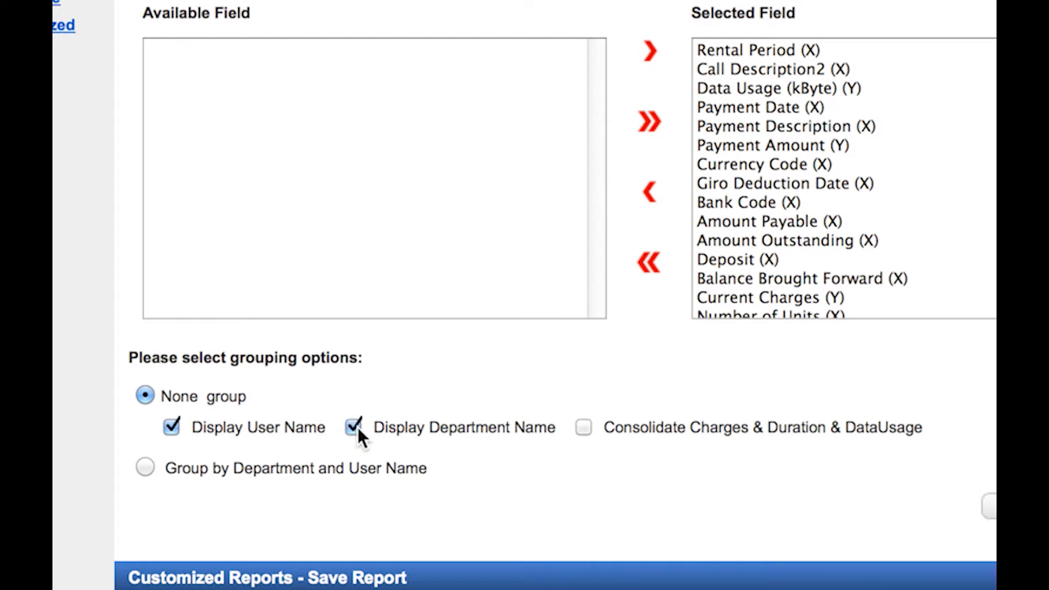
scroll(425, 432, down, 5)
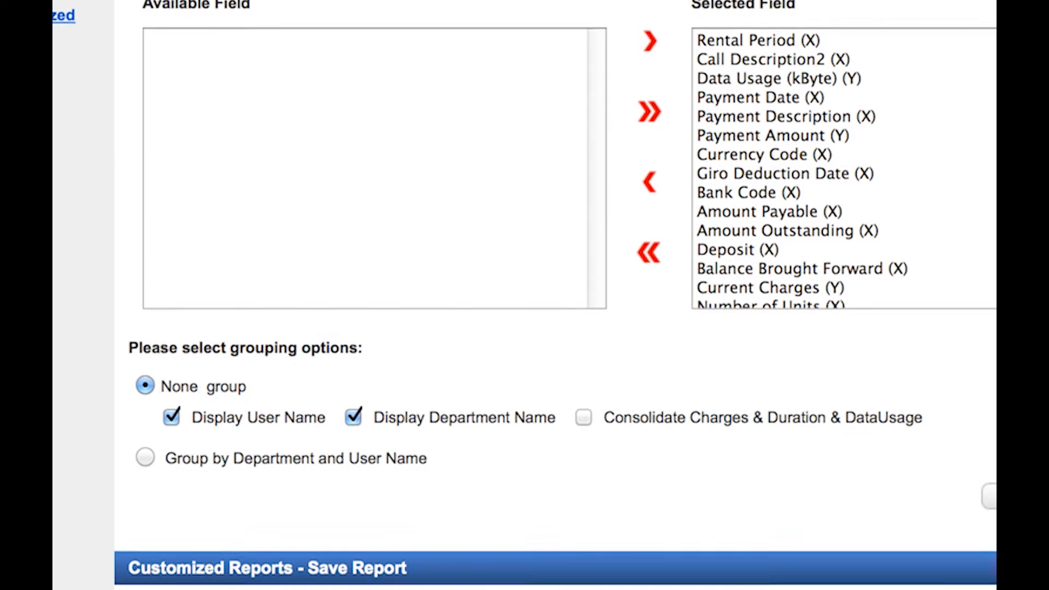
text(Cu)
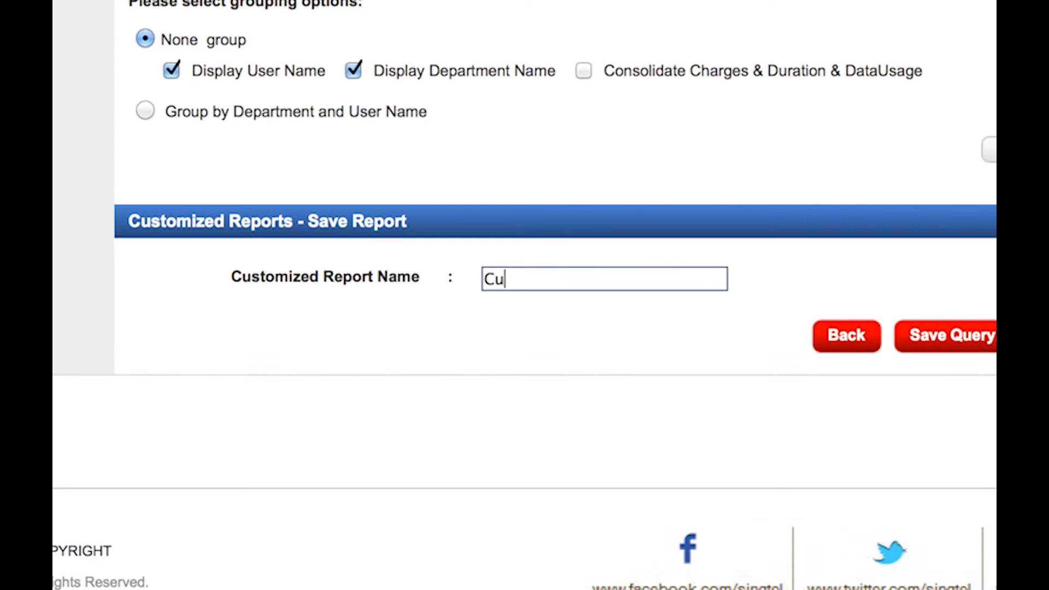
text(stomised )
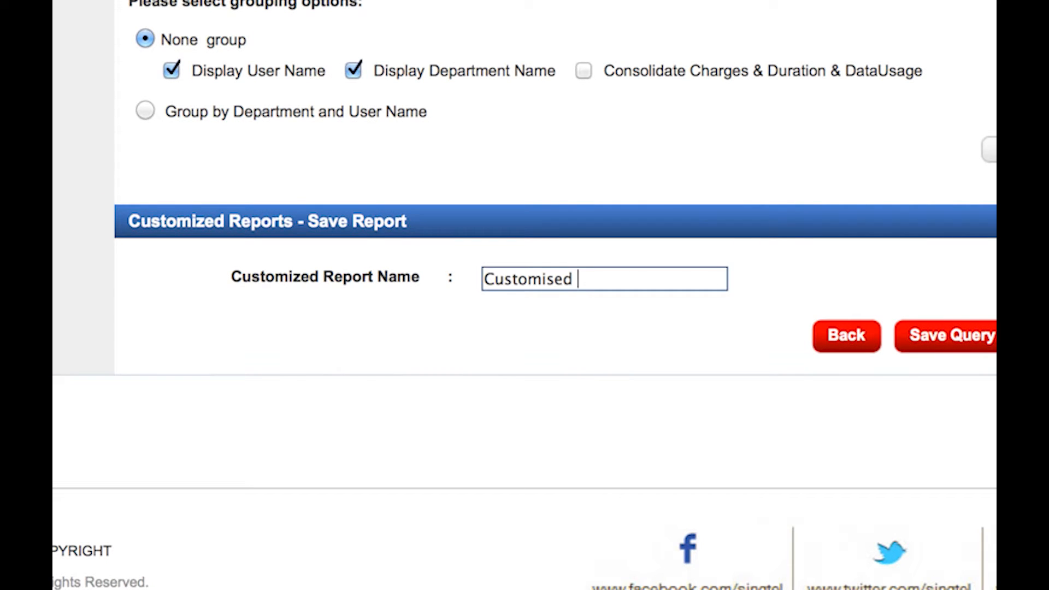
text(Report)
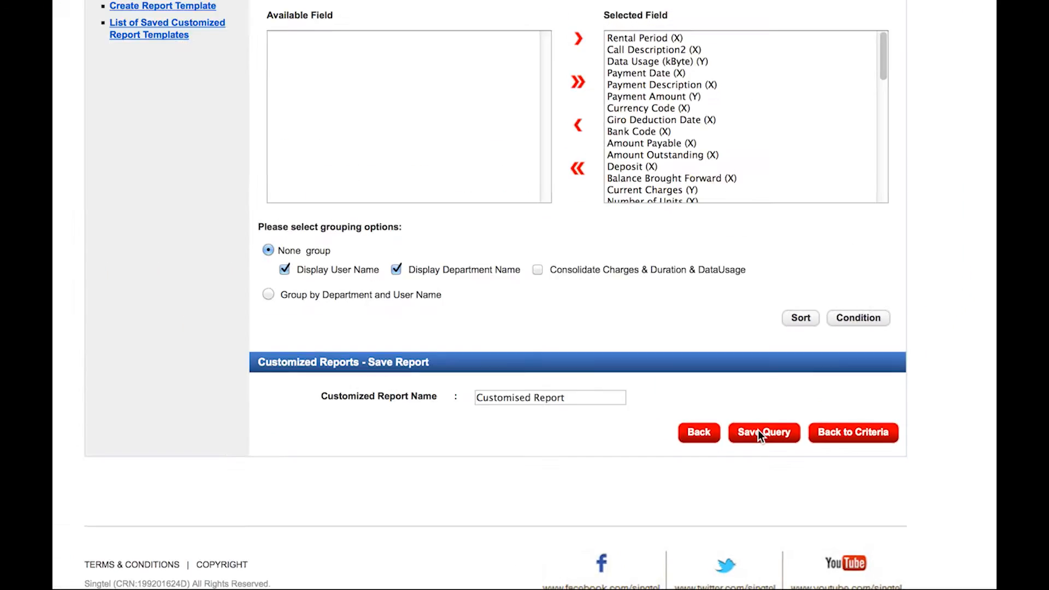
Save the template as 'Customised Report' via Save Query and confirm.
click(776, 341)
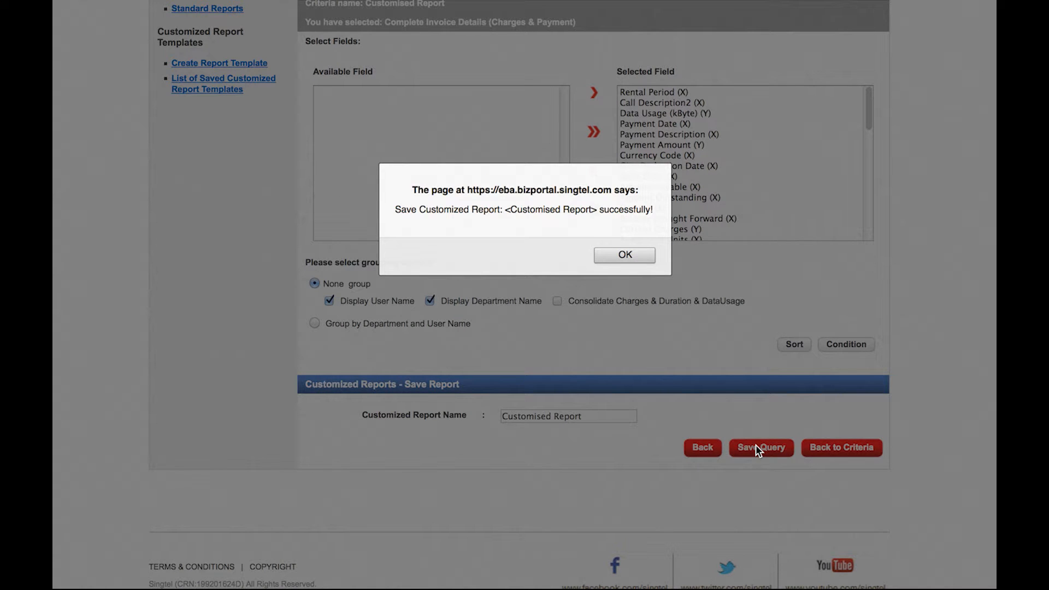
click(624, 254)
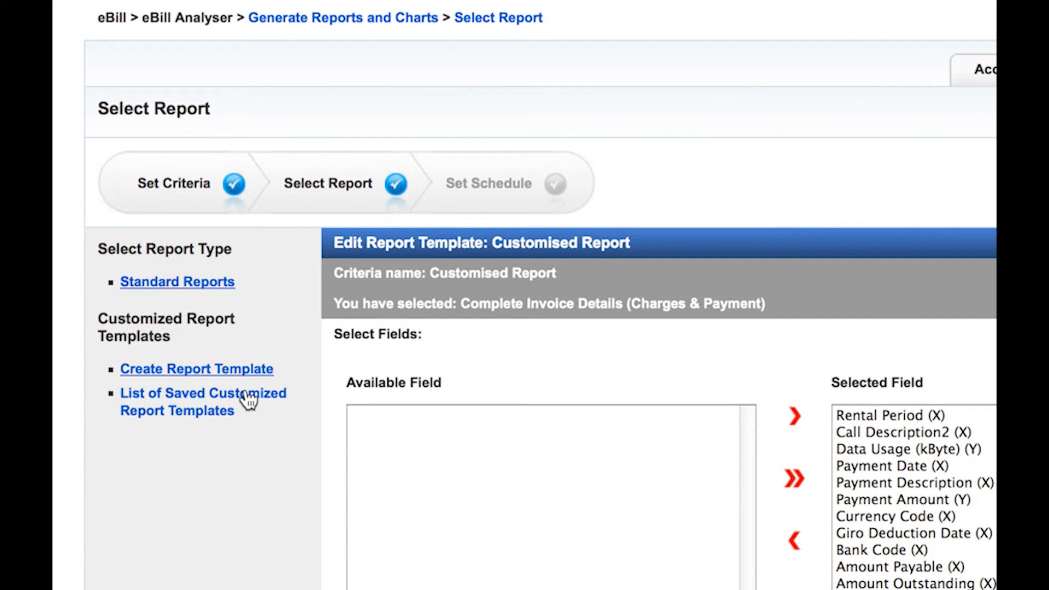
From the saved templates list, set the report format to Excel – Data Only.
click(248, 400)
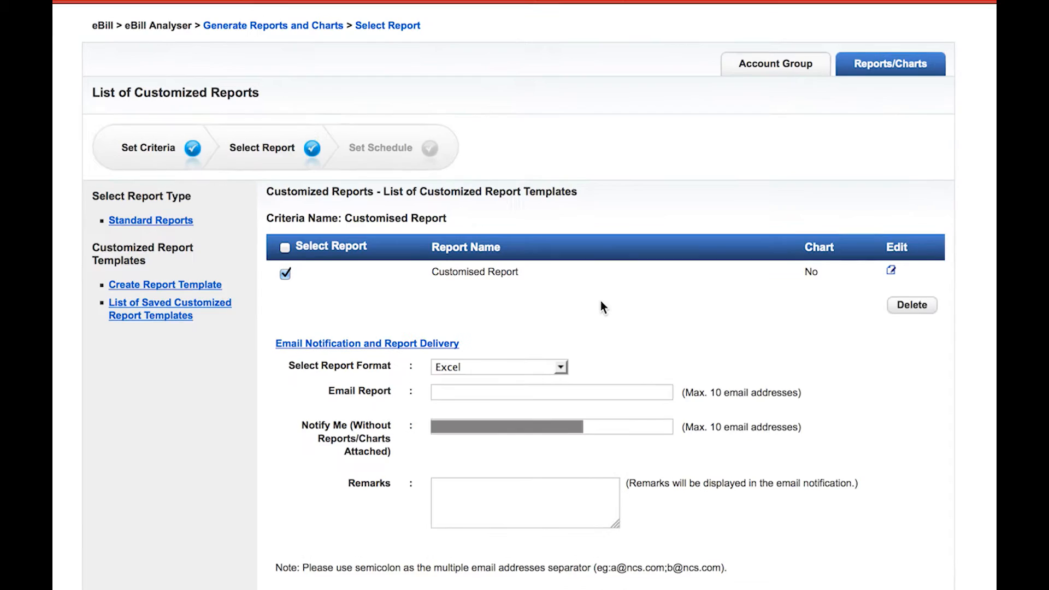
click(549, 395)
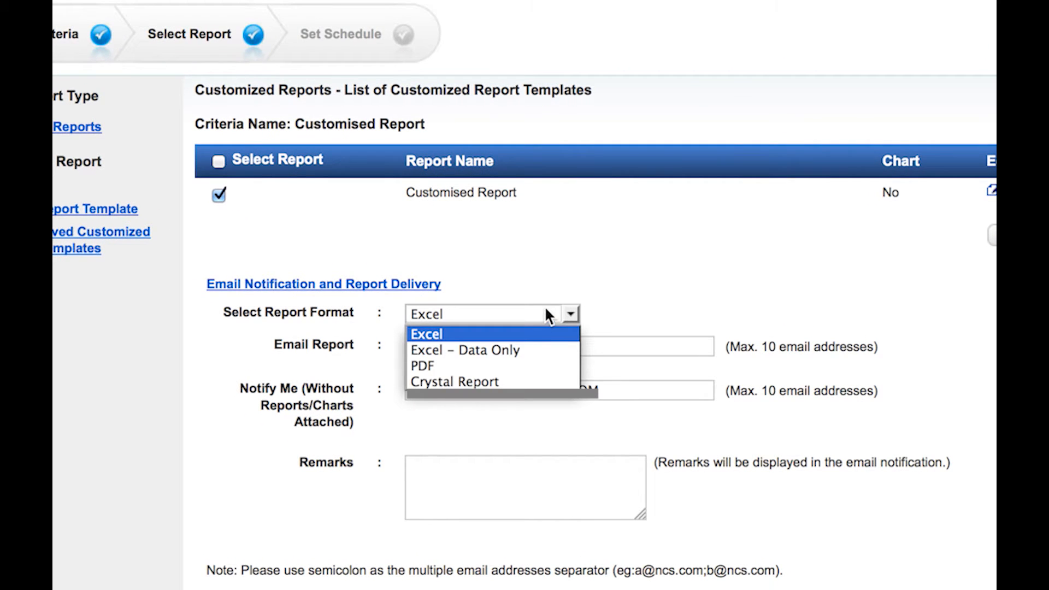
click(512, 349)
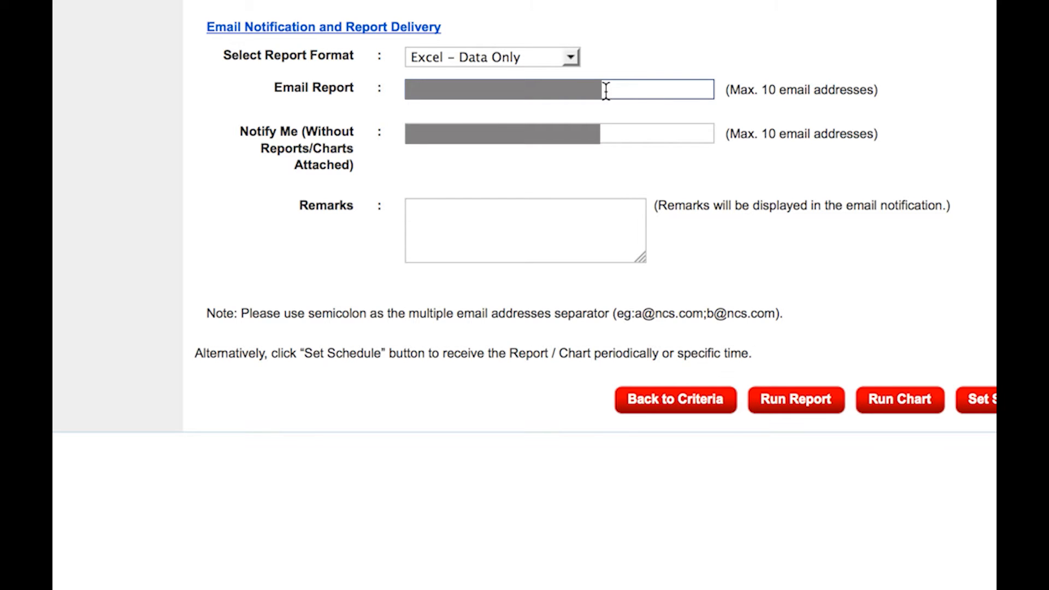
Confirm the Email Report recipient and fill in the Notify Me address.
key(Tab)
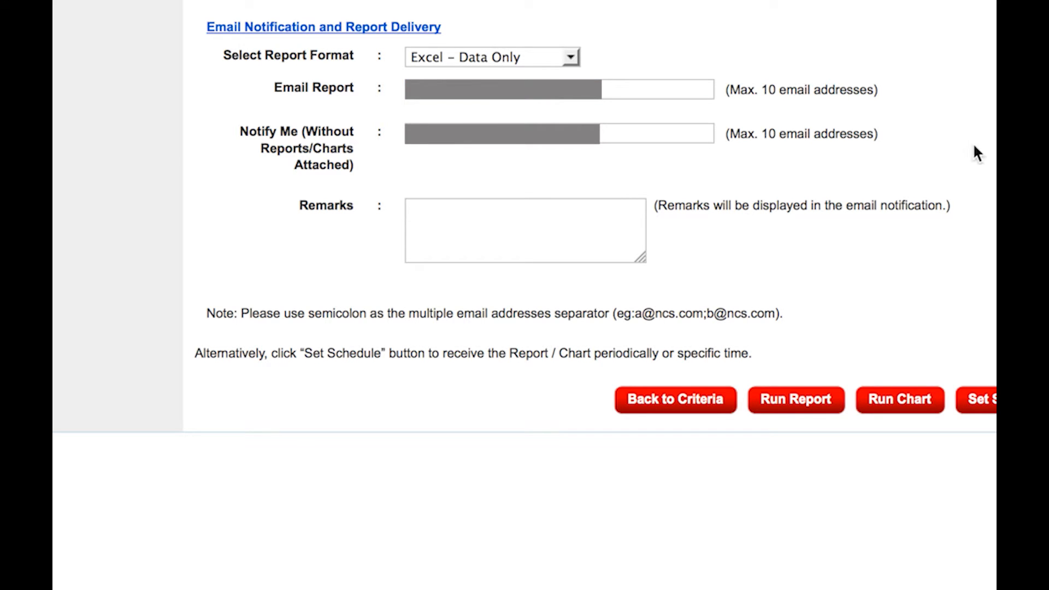
click(632, 133)
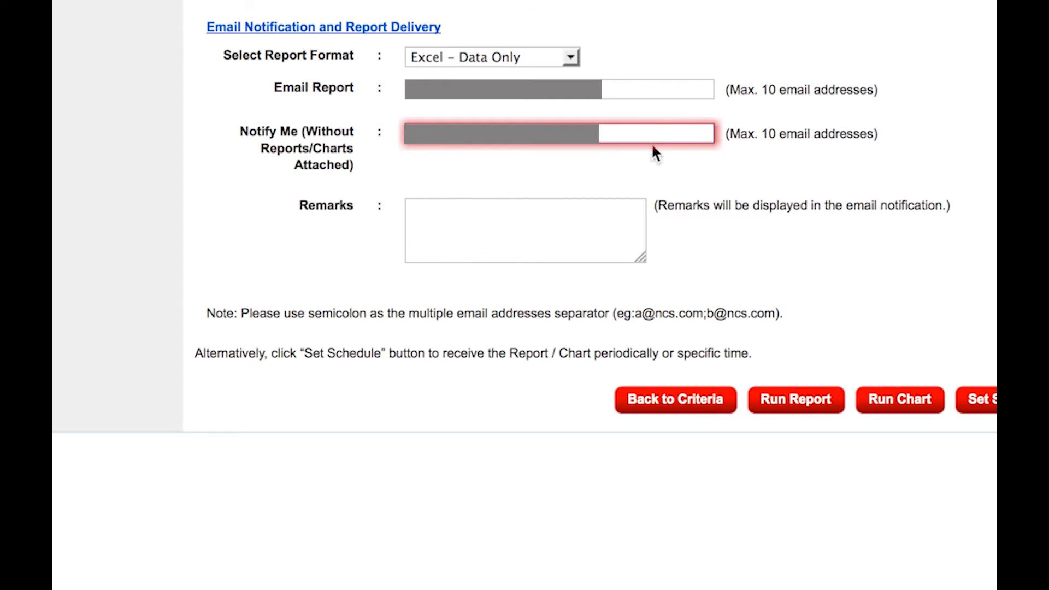
click(669, 167)
scroll(639, 158, right, 3)
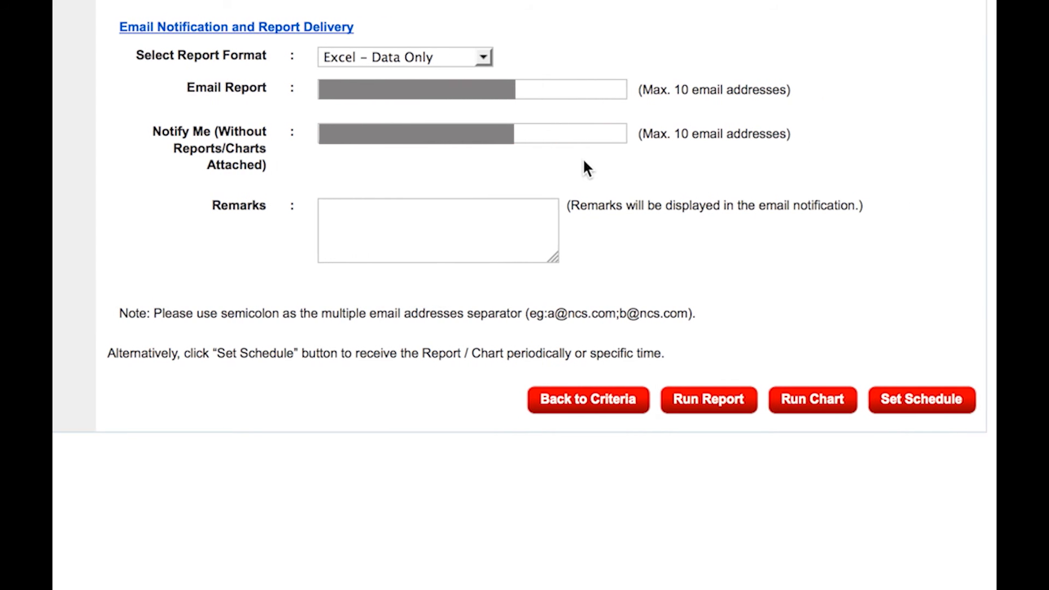